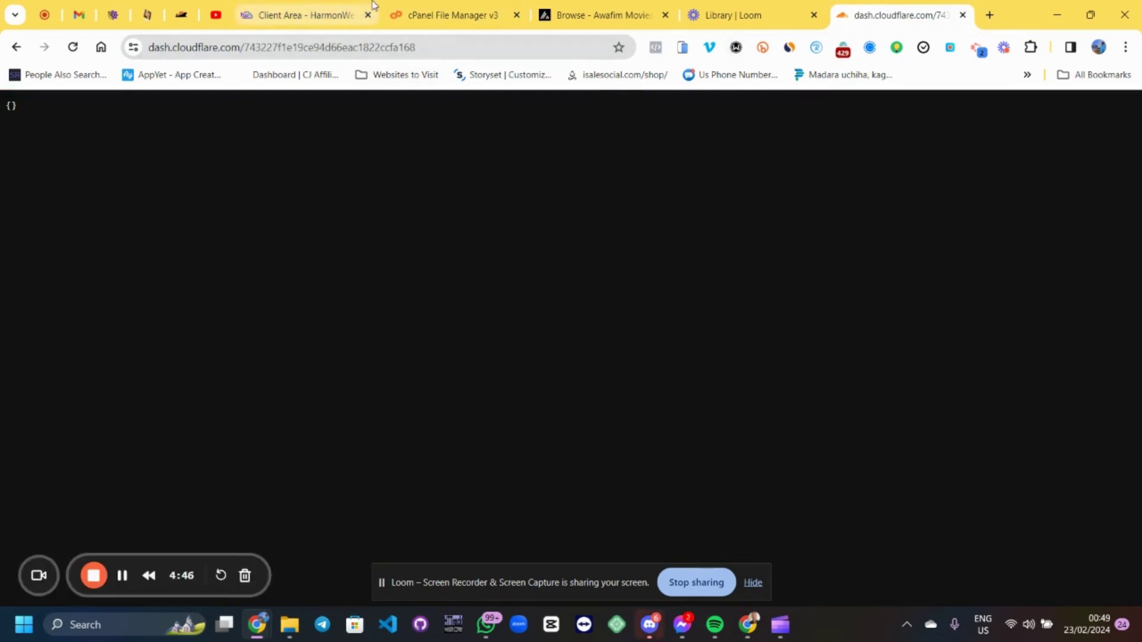
Turn on the Windscribe VPN for the Cloudflare dashboard and reload the page so the account home loads.
{"action": "left_click", "coordinate": [297, 15]}
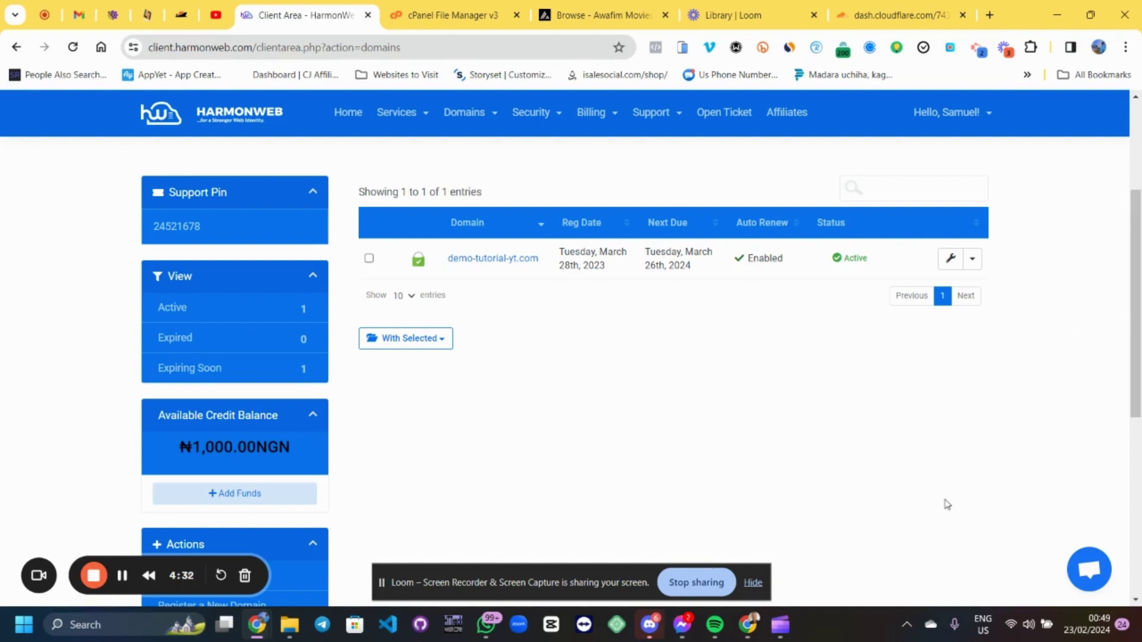
{"action": "left_click", "coordinate": [895, 15]}
{"action": "left_click", "coordinate": [737, 49]}
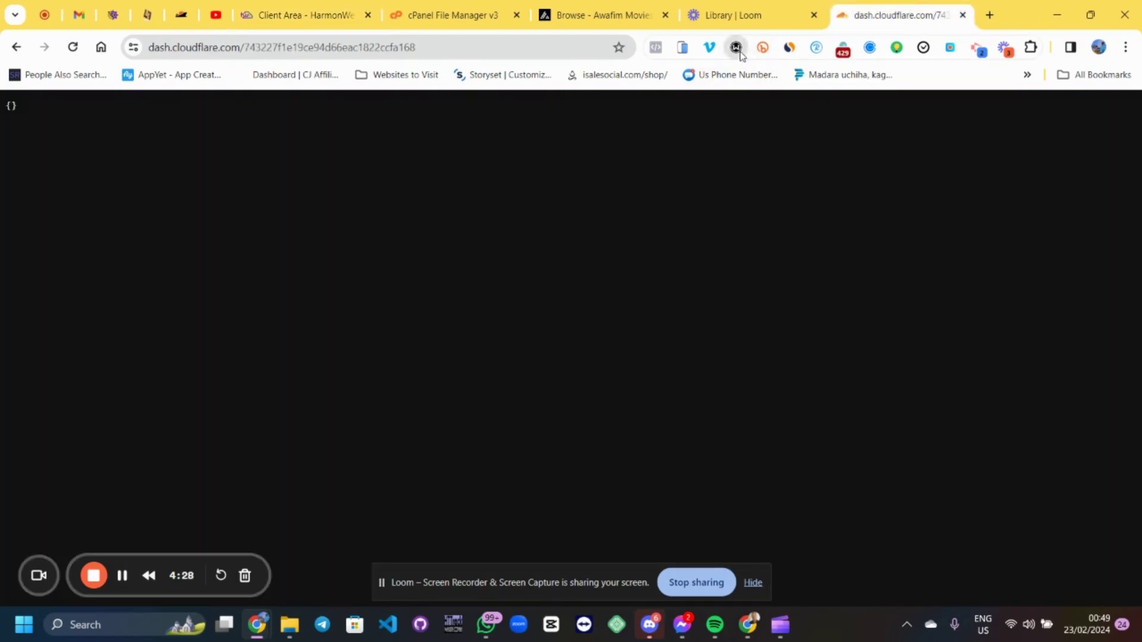
{"action": "left_click", "coordinate": [707, 154]}
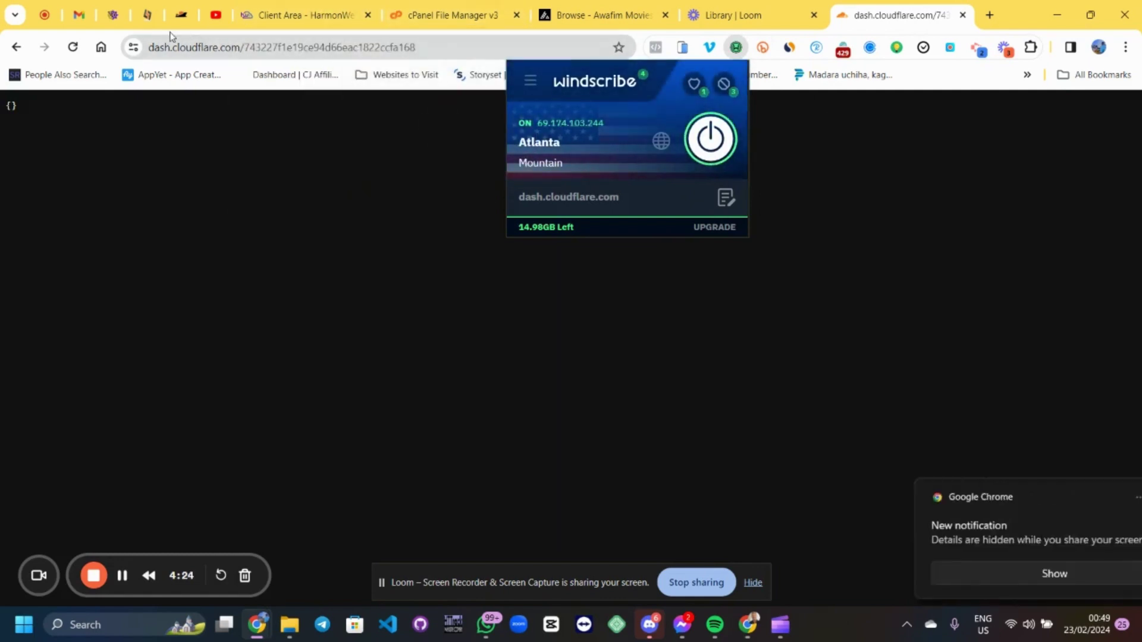
{"action": "left_click", "coordinate": [73, 55]}
{"action": "left_click", "coordinate": [300, 15]}
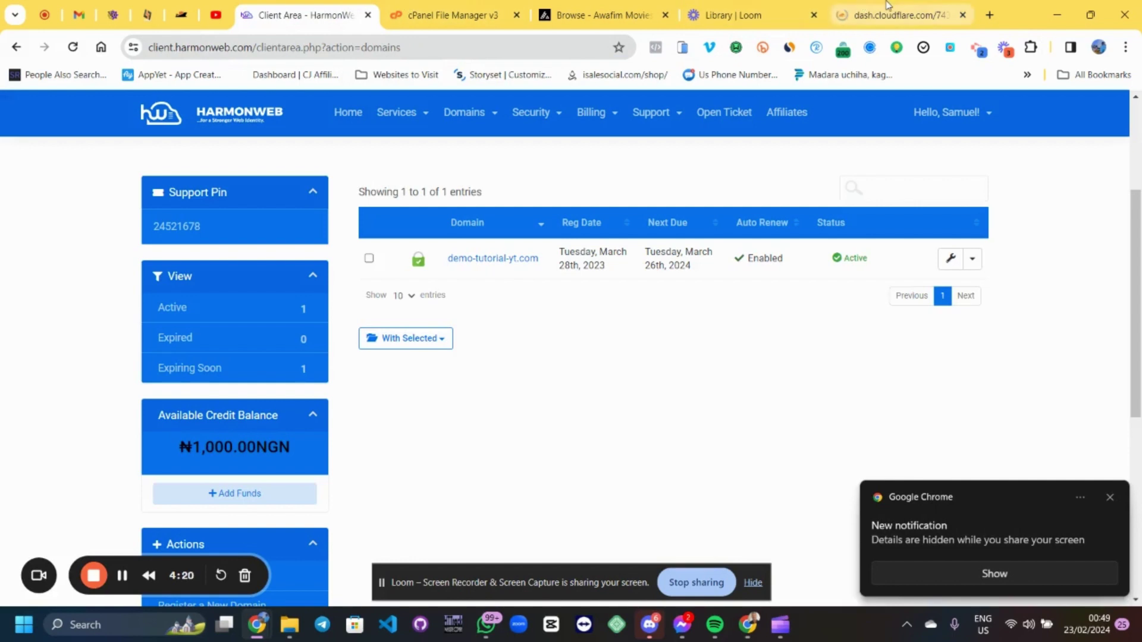
{"action": "left_click", "coordinate": [887, 6]}
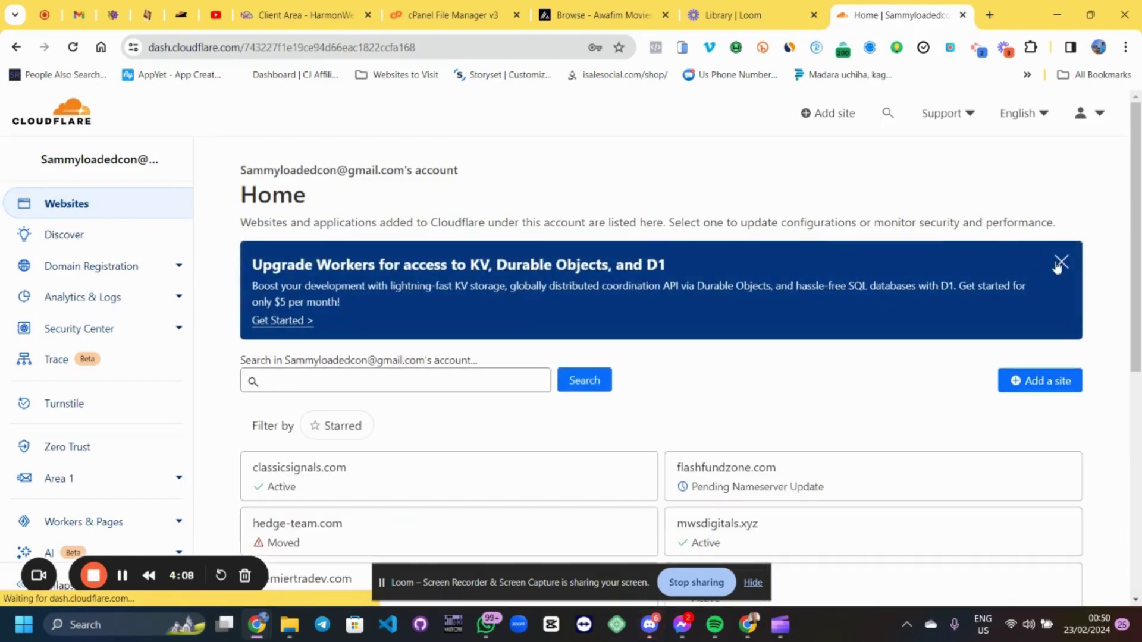
Dismiss the Workers upgrade banner and view Cloudflare's form for adding a website alongside the HarmonWeb domain list.
{"action": "left_click", "coordinate": [1059, 265]}
{"action": "left_click", "coordinate": [1043, 280]}
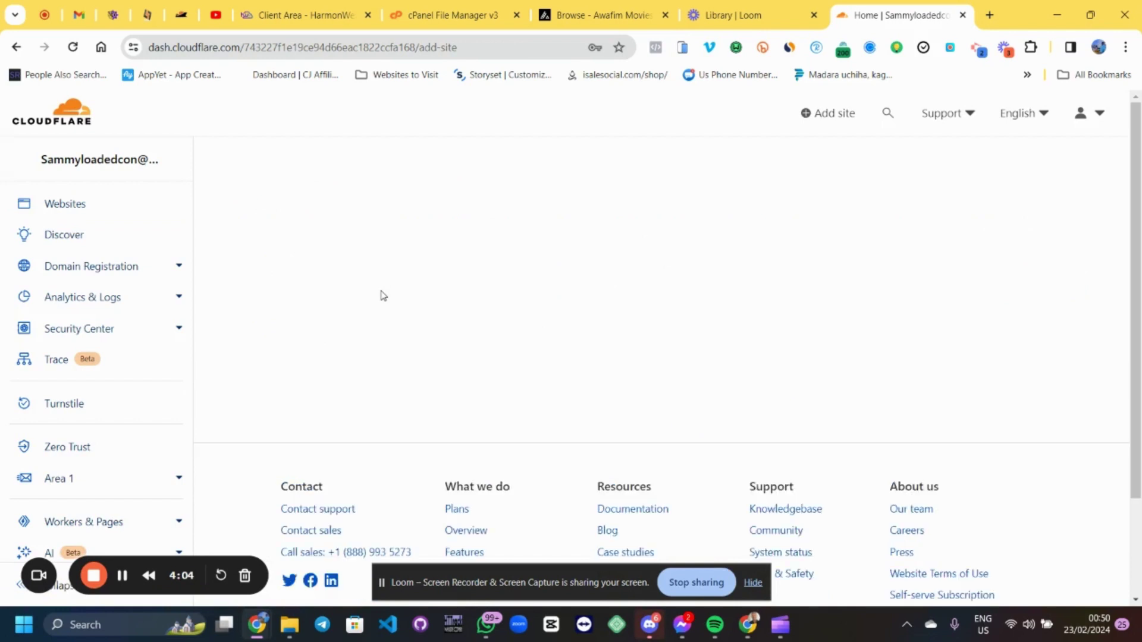
{"action": "left_click", "coordinate": [335, 329]}
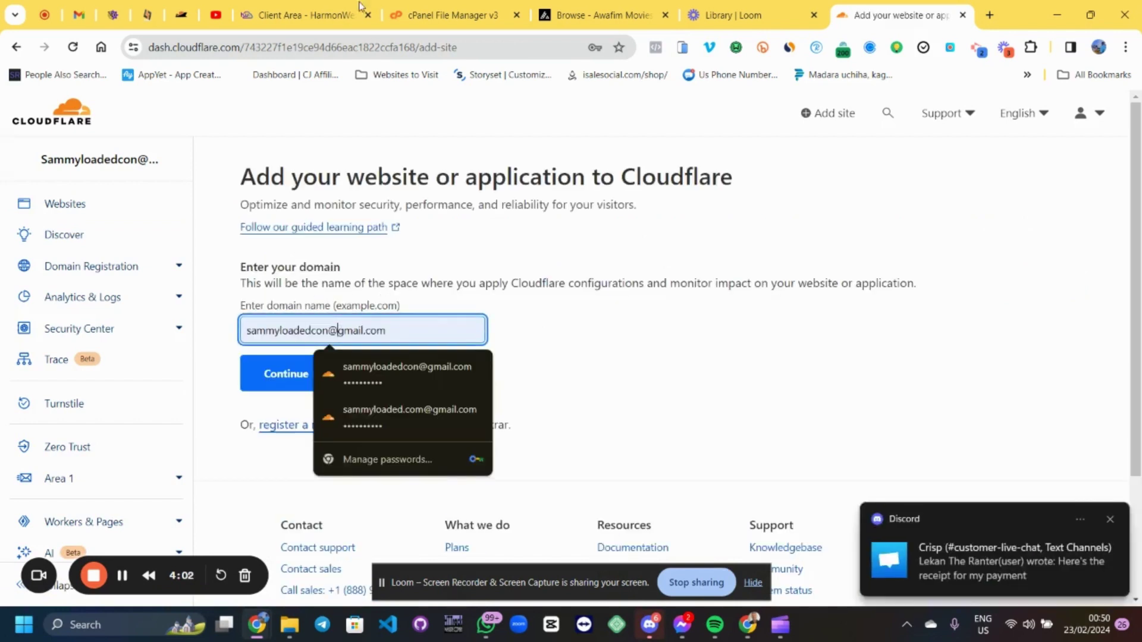
{"action": "left_click", "coordinate": [329, 13]}
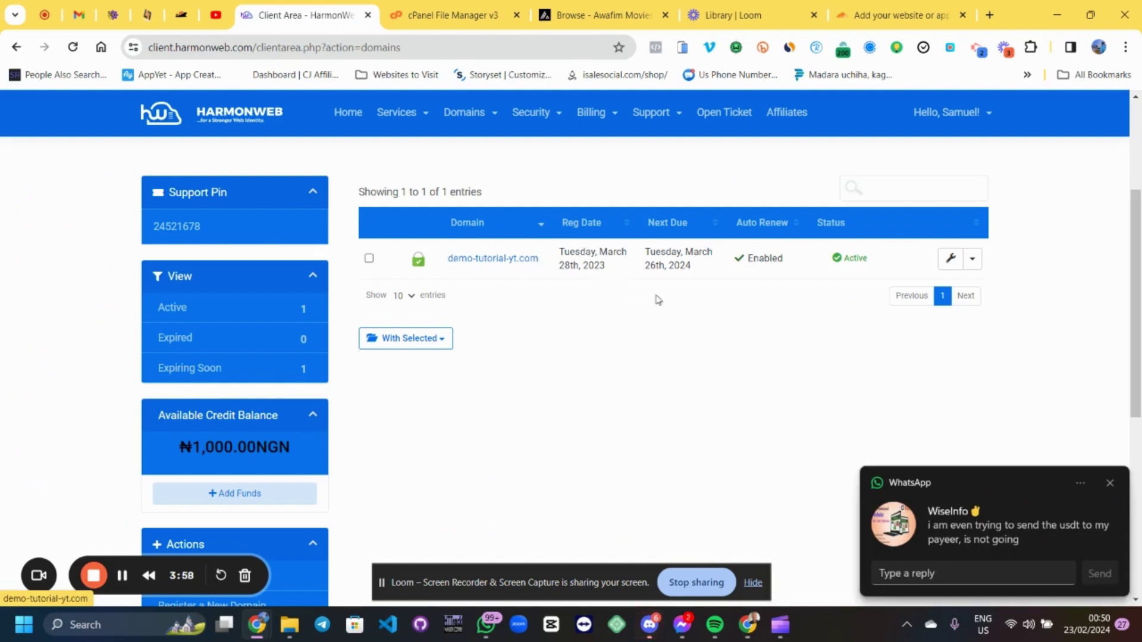
{"action": "left_click", "coordinate": [863, 11]}
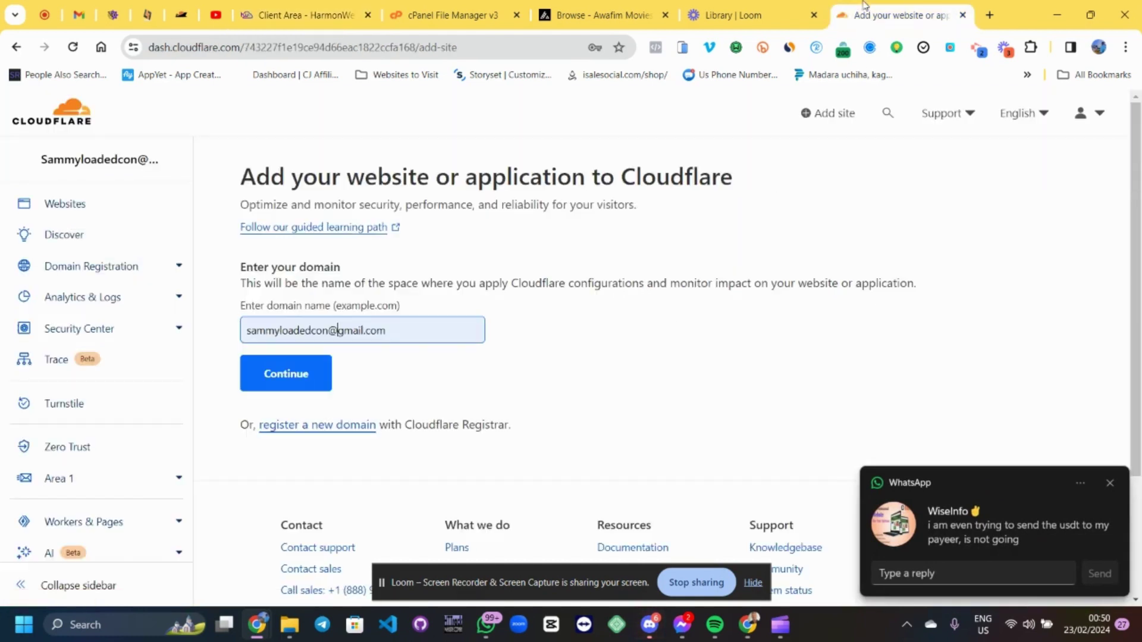
{"action": "left_click", "coordinate": [423, 337]}
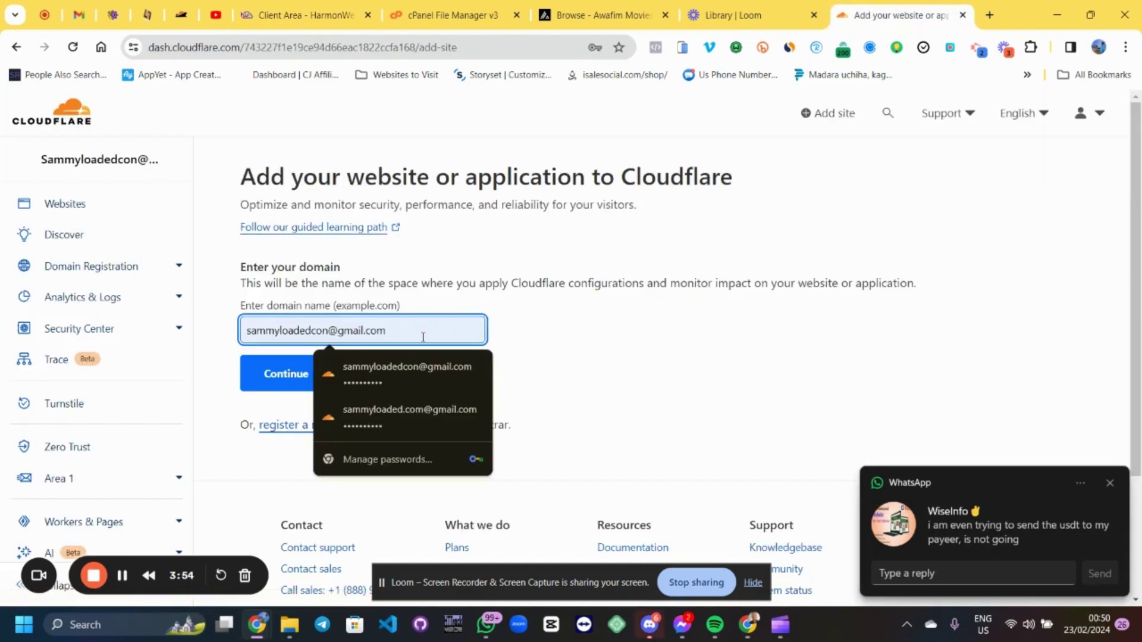
{"action": "left_click", "coordinate": [752, 316]}
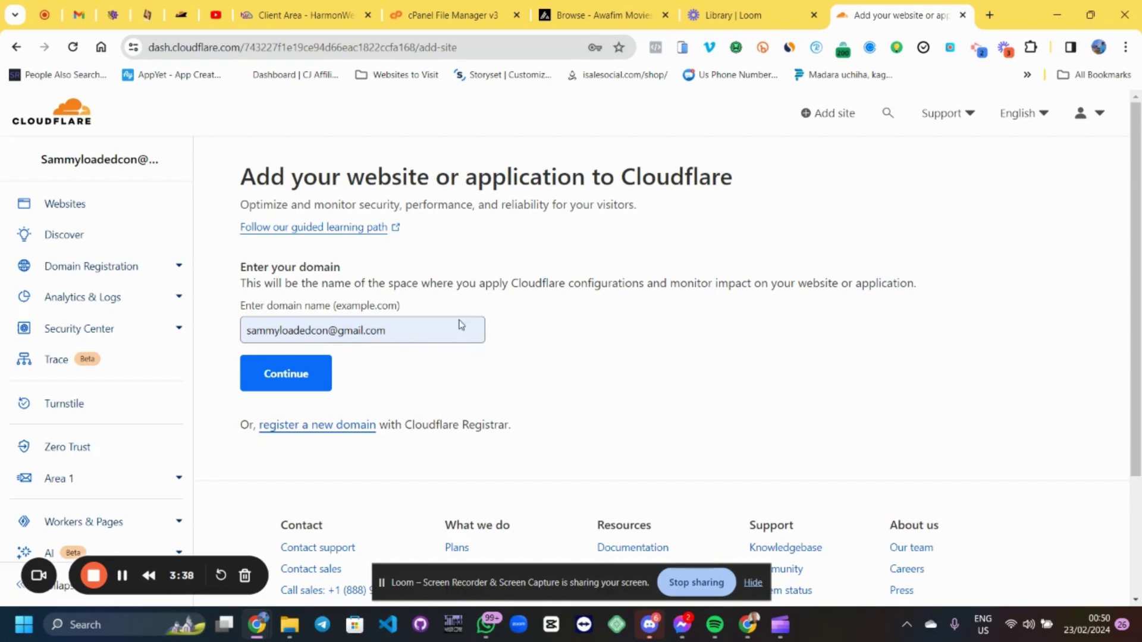
Open mwsdigitals.xyz from the account's website list, dismiss the WAF protection banner and review the site's overview.
{"action": "left_click", "coordinate": [112, 202]}
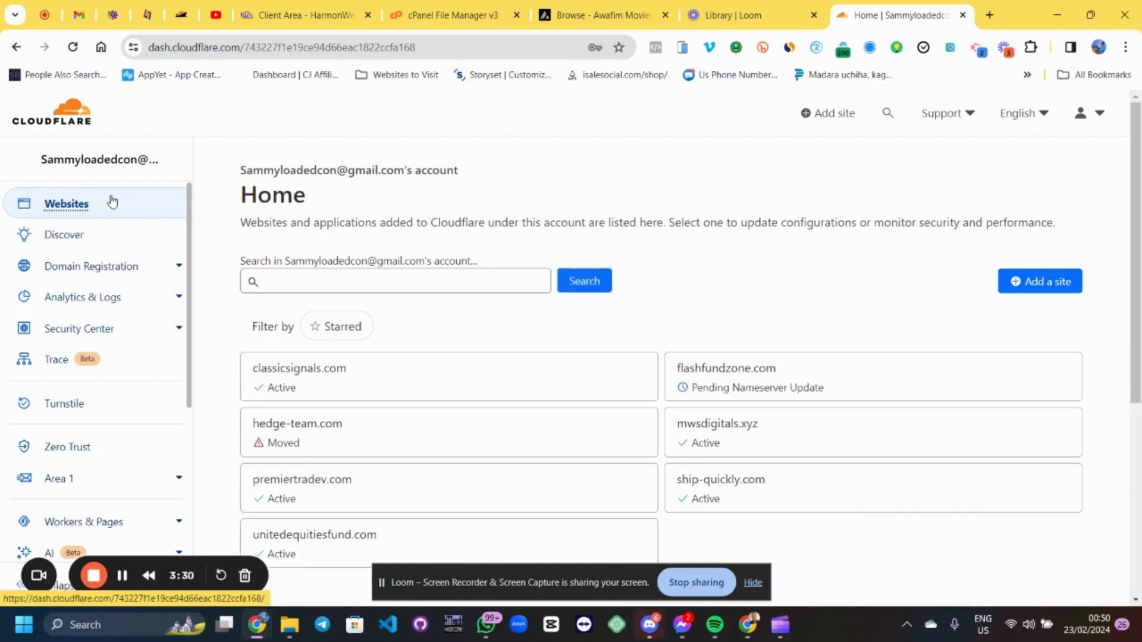
{"action": "scroll", "coordinate": [523, 333], "scroll_direction": "down", "scroll_amount": 2}
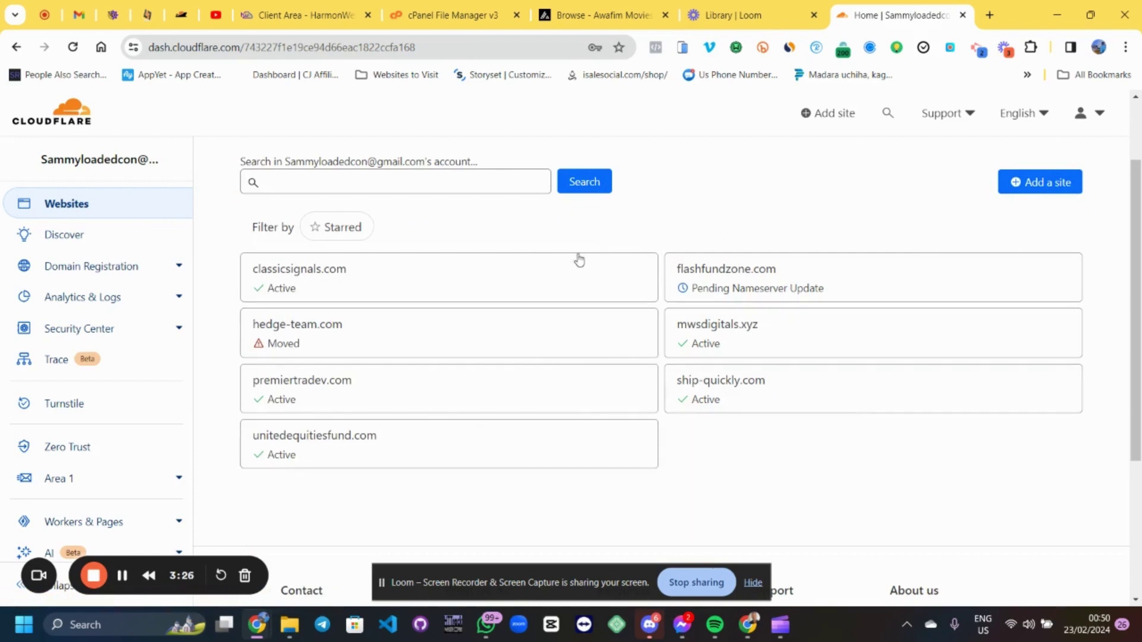
{"action": "left_click", "coordinate": [754, 328]}
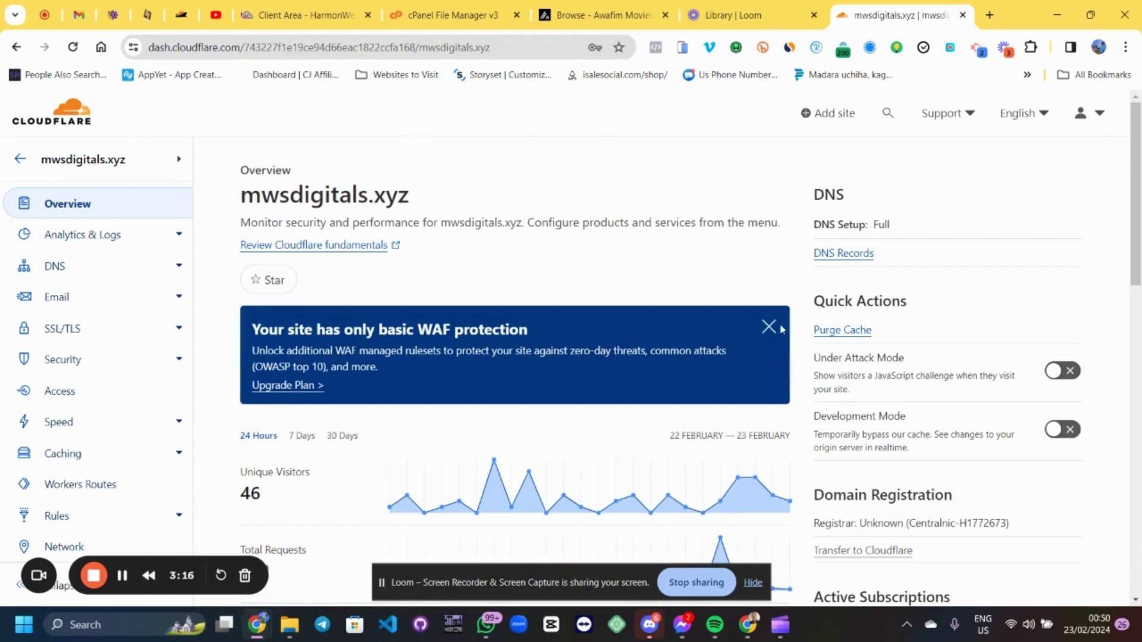
{"action": "left_click", "coordinate": [767, 328]}
{"action": "scroll", "coordinate": [568, 232], "scroll_direction": "down", "scroll_amount": 9}
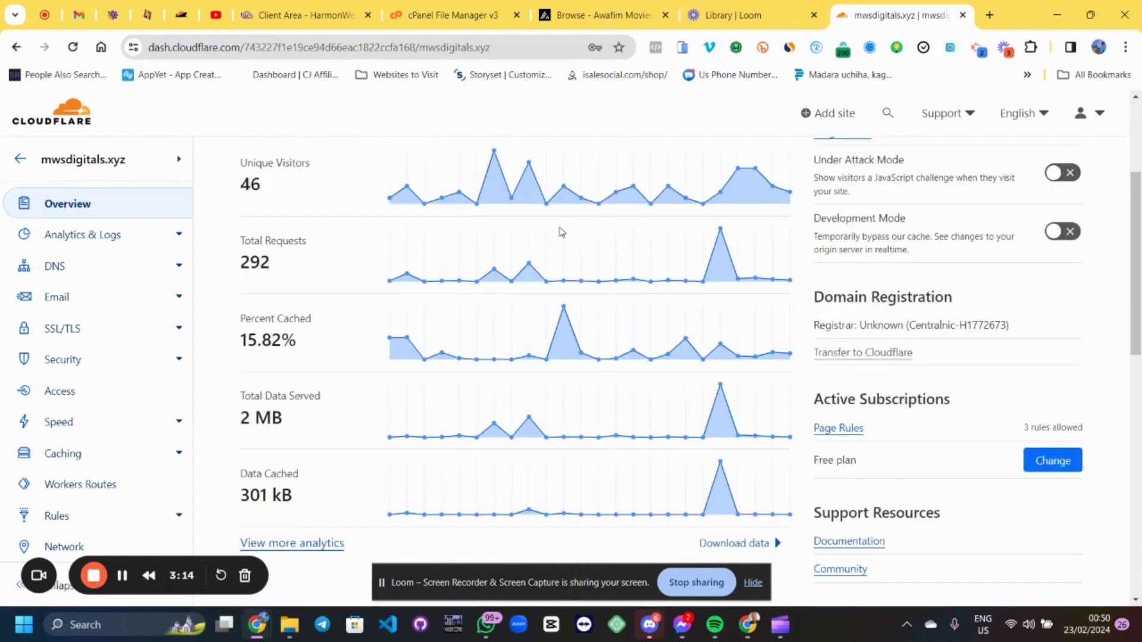
{"action": "scroll", "coordinate": [551, 240], "scroll_direction": "up", "scroll_amount": 9}
{"action": "scroll", "coordinate": [259, 349], "scroll_direction": "down", "scroll_amount": 3}
{"action": "scroll", "coordinate": [267, 367], "scroll_direction": "up", "scroll_amount": 3}
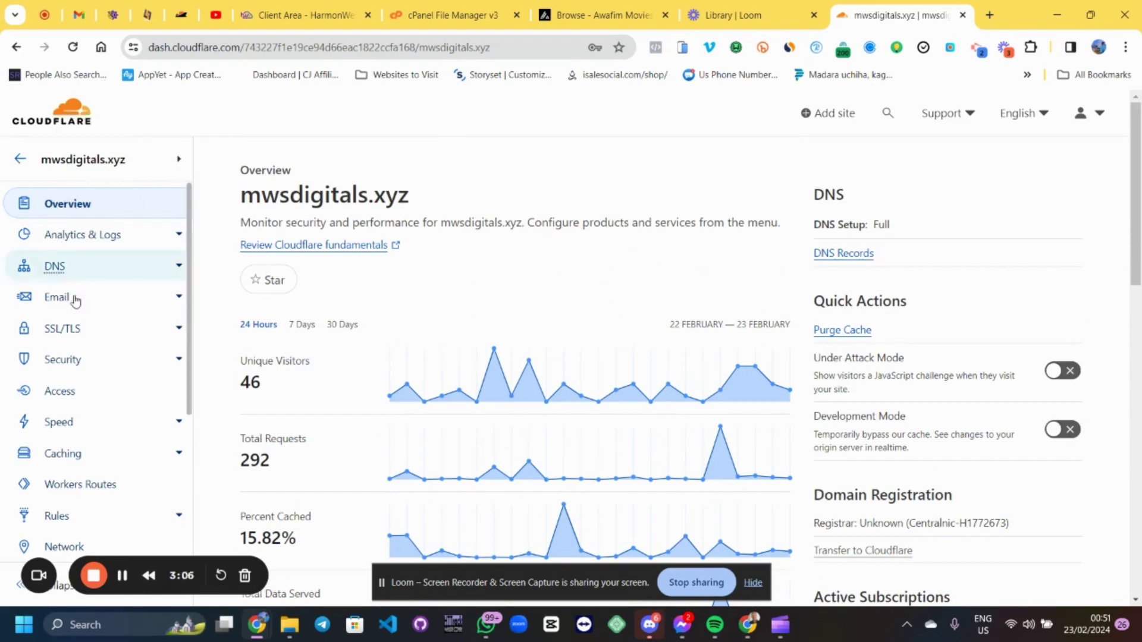
Open the SSL/TLS overview of mwsdigitals.xyz, dismiss the certificate manager banner and set the encryption mode to Full.
{"action": "left_click", "coordinate": [82, 330]}
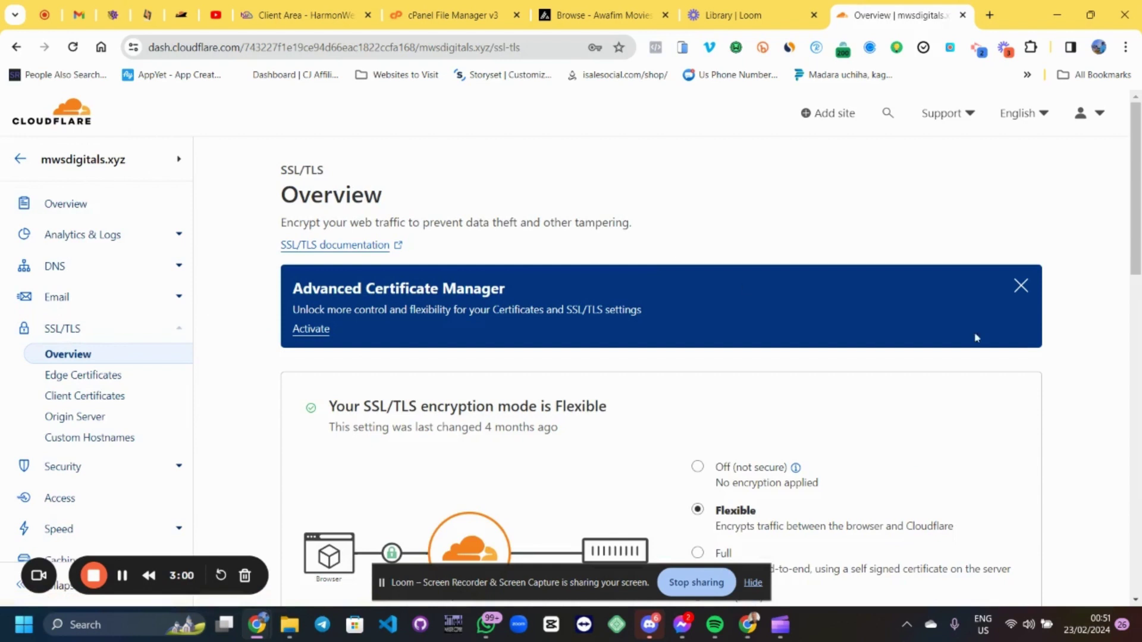
{"action": "left_click", "coordinate": [1020, 296]}
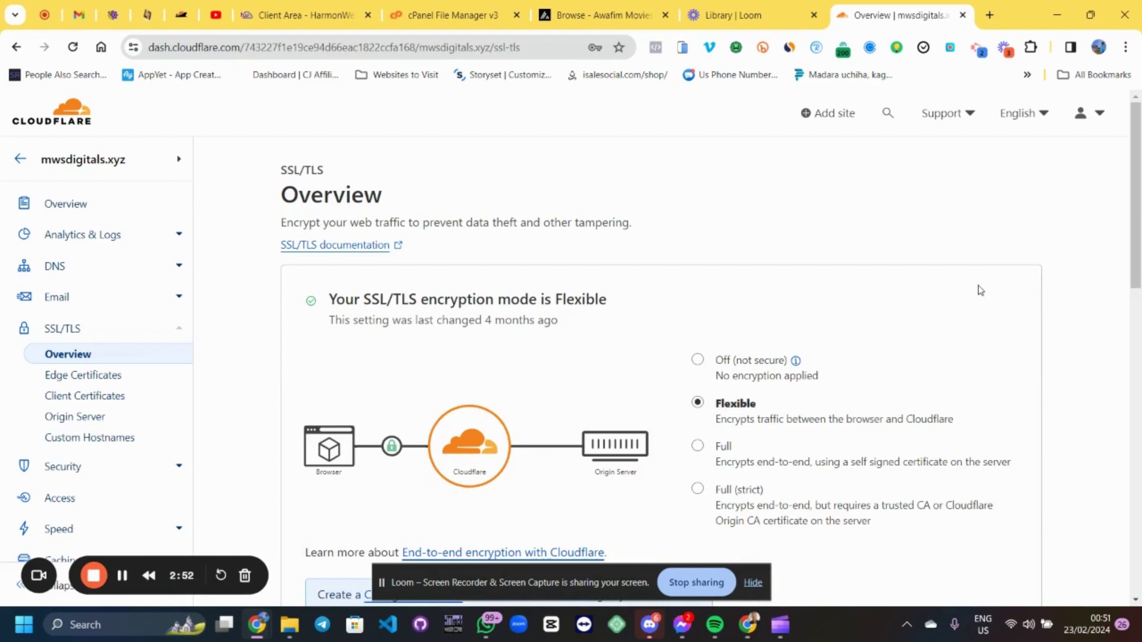
{"action": "scroll", "coordinate": [980, 291], "scroll_direction": "down", "scroll_amount": 2}
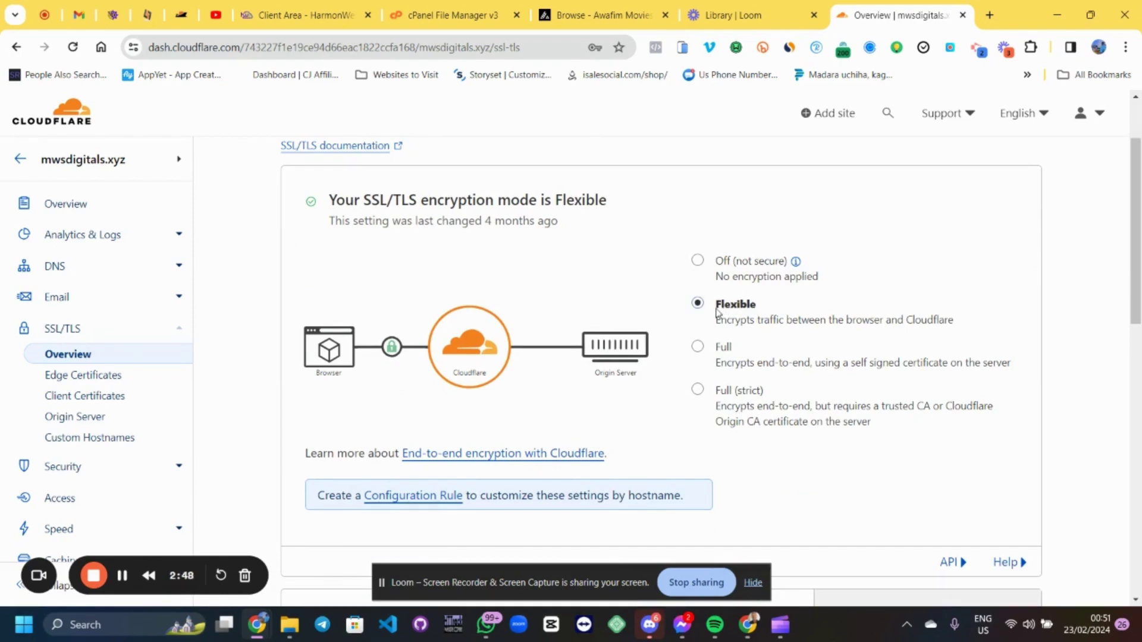
{"action": "scroll", "coordinate": [684, 289], "scroll_direction": "down", "scroll_amount": 1}
{"action": "scroll", "coordinate": [654, 273], "scroll_direction": "up", "scroll_amount": 2}
{"action": "scroll", "coordinate": [827, 262], "scroll_direction": "down", "scroll_amount": 2}
{"action": "left_click", "coordinate": [700, 350]}
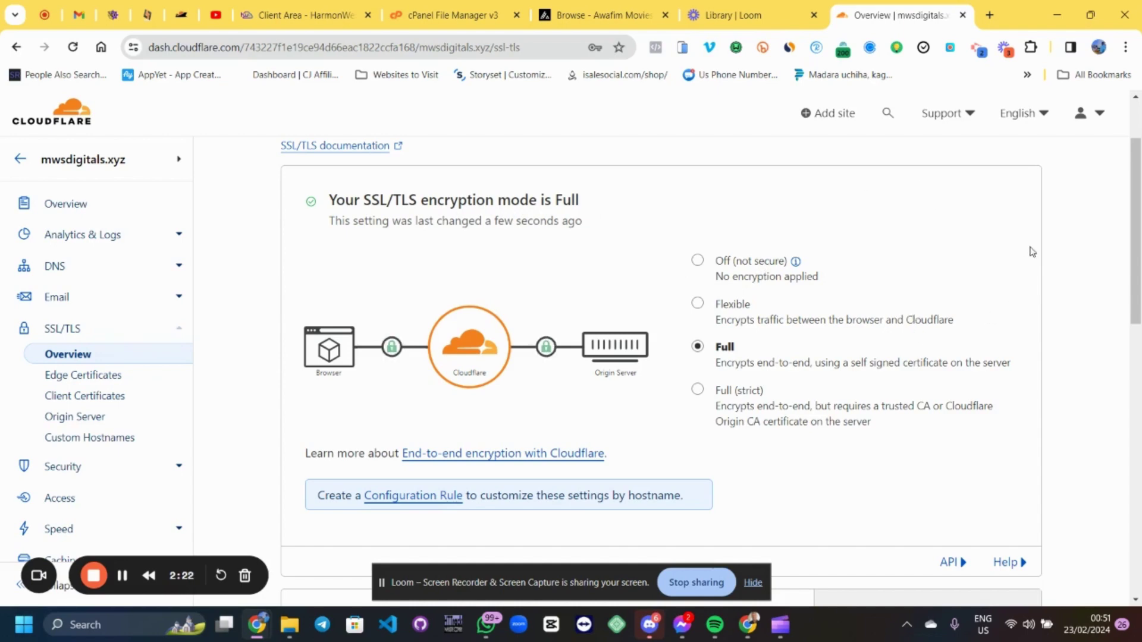
Enable the SSL/TLS Recommender for mwsdigitals.xyz and review the encryption settings.
{"action": "scroll", "coordinate": [829, 342], "scroll_direction": "down", "scroll_amount": 5}
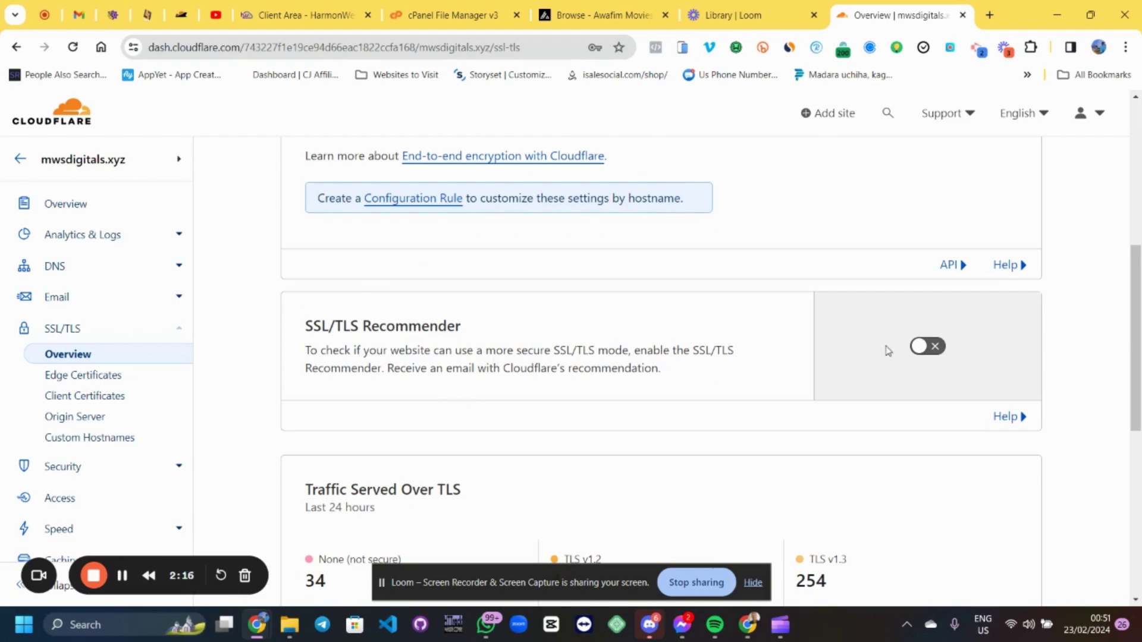
{"action": "left_click", "coordinate": [932, 348]}
{"action": "scroll", "coordinate": [870, 344], "scroll_direction": "down", "scroll_amount": 1}
{"action": "scroll", "coordinate": [863, 340], "scroll_direction": "down", "scroll_amount": 3}
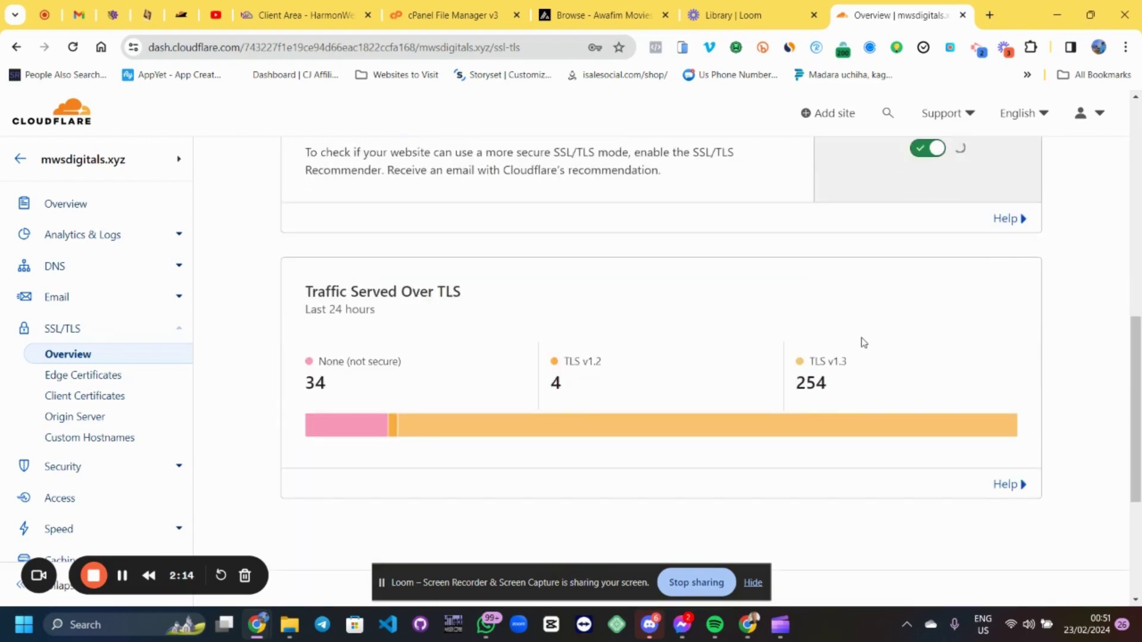
{"action": "scroll", "coordinate": [880, 356], "scroll_direction": "up", "scroll_amount": 7}
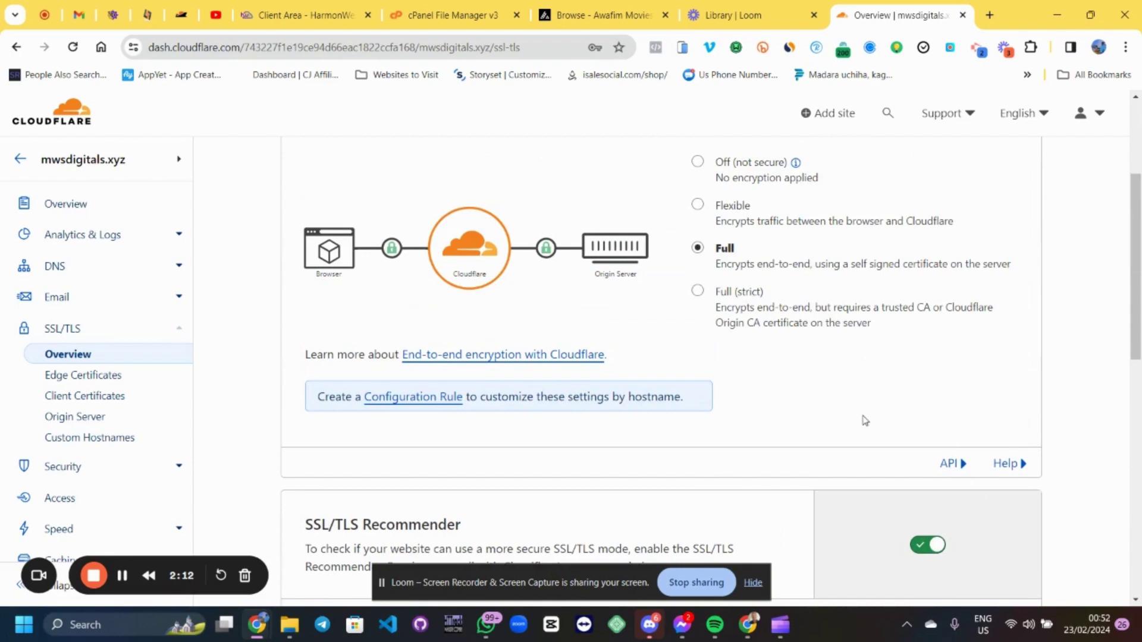
{"action": "scroll", "coordinate": [862, 420], "scroll_direction": "up", "scroll_amount": 3}
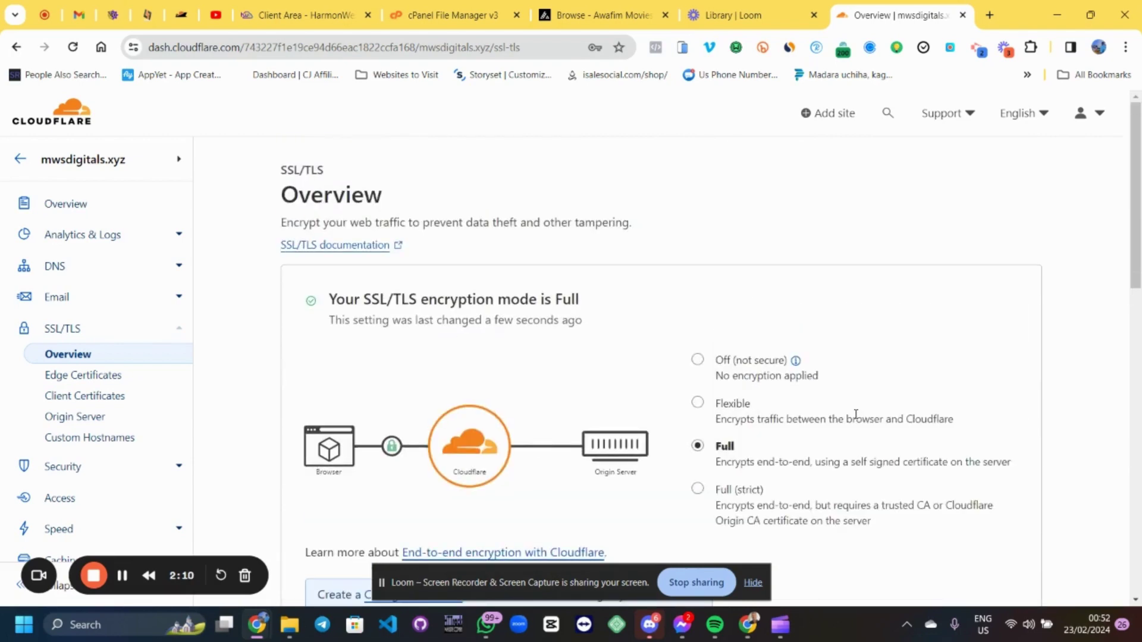
Load mwsdigitals.xyz in a new browser tab and copy its web address.
{"action": "left_click", "coordinate": [987, 7]}
{"action": "type", "text": "mws"}
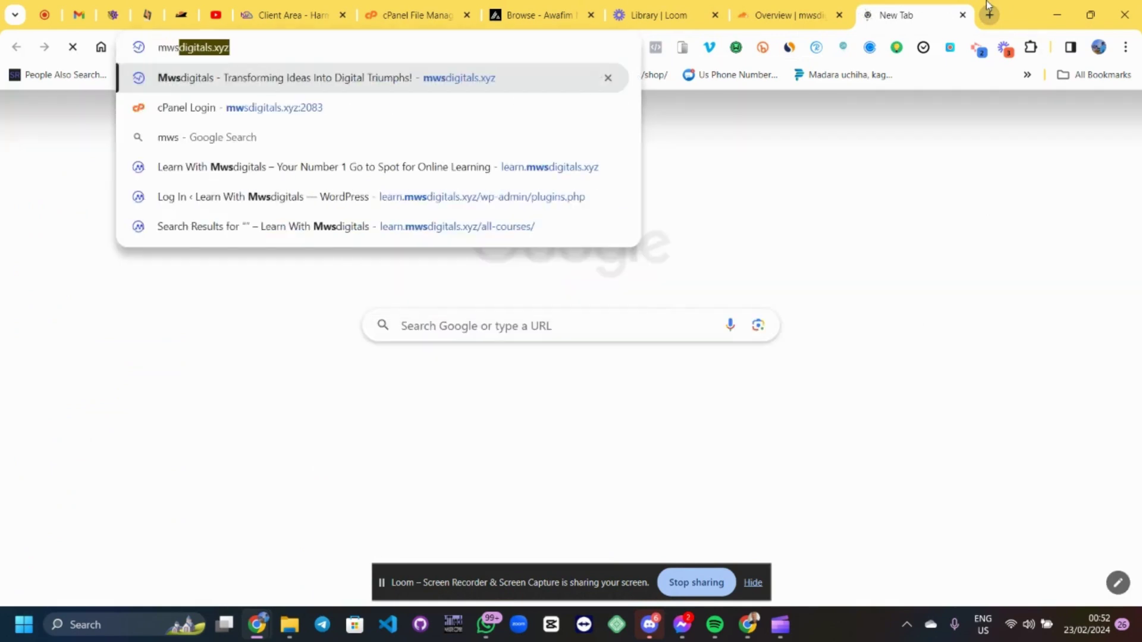
{"action": "key", "text": "Return"}
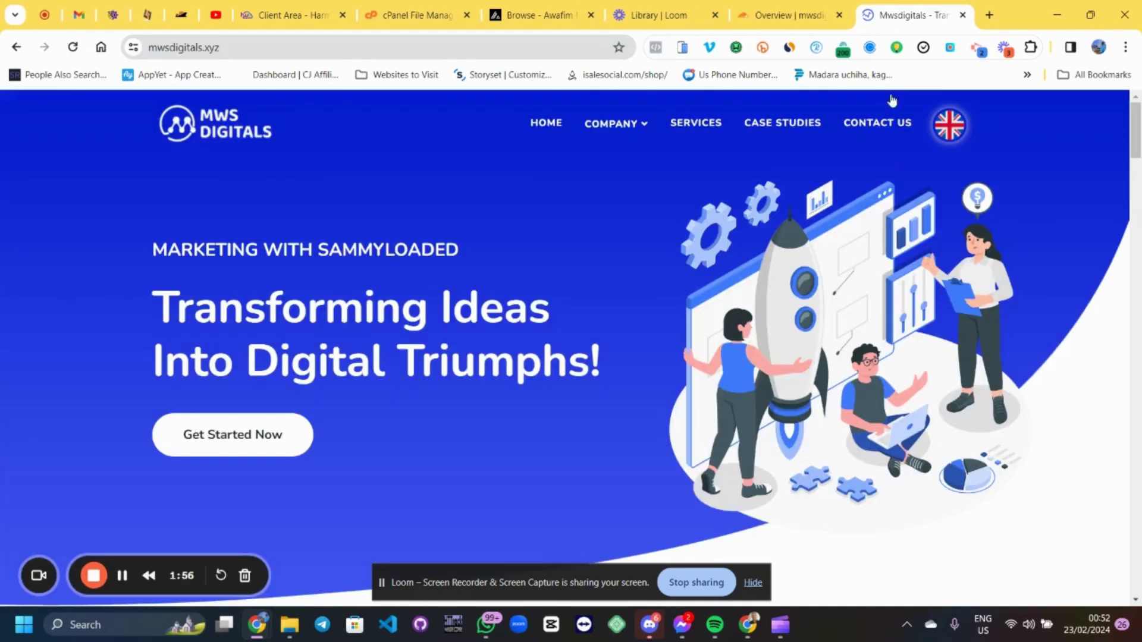
{"action": "left_click", "coordinate": [427, 45]}
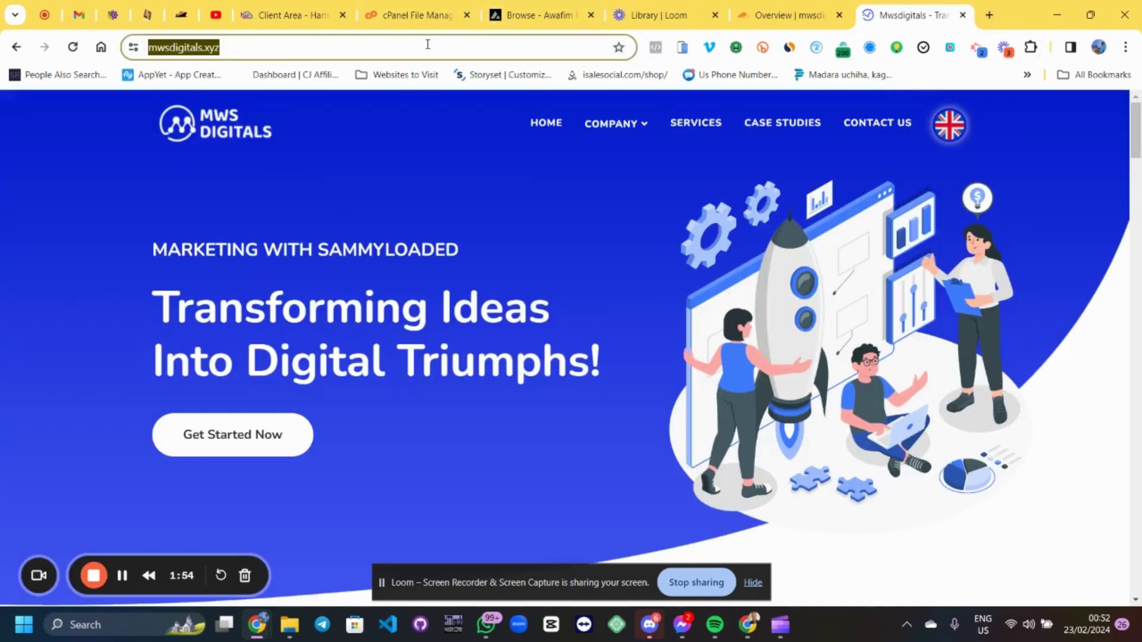
{"action": "right_click", "coordinate": [426, 46]}
{"action": "left_click", "coordinate": [492, 181]}
{"action": "left_click", "coordinate": [991, 15]}
{"action": "type", "text": "dns"}
{"action": "key", "text": "Return"}
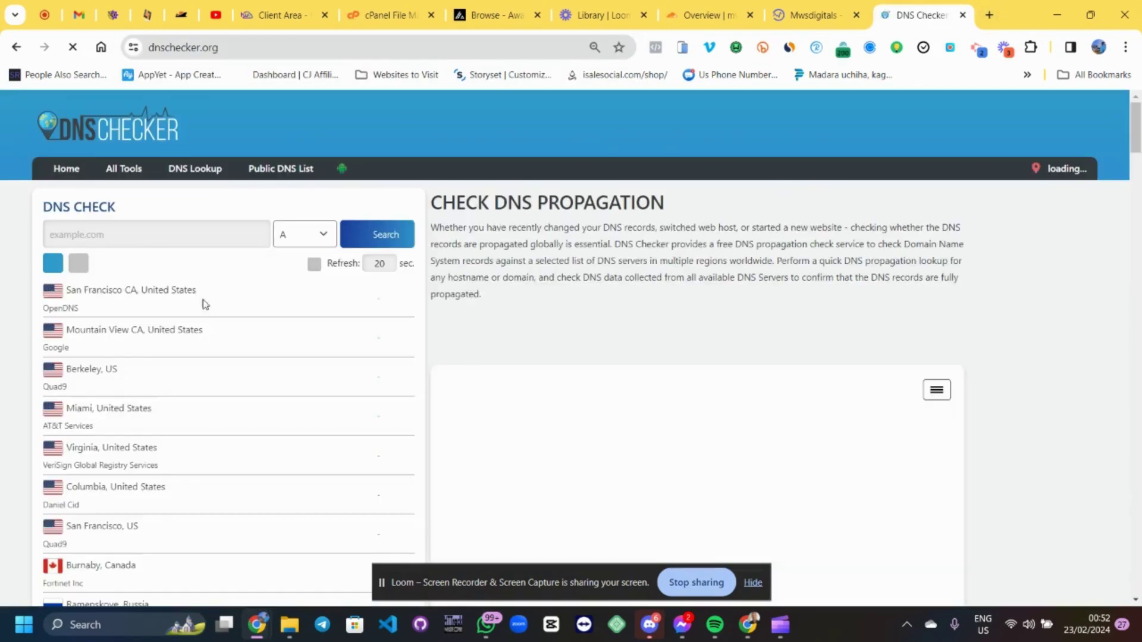
{"action": "left_click", "coordinate": [141, 235]}
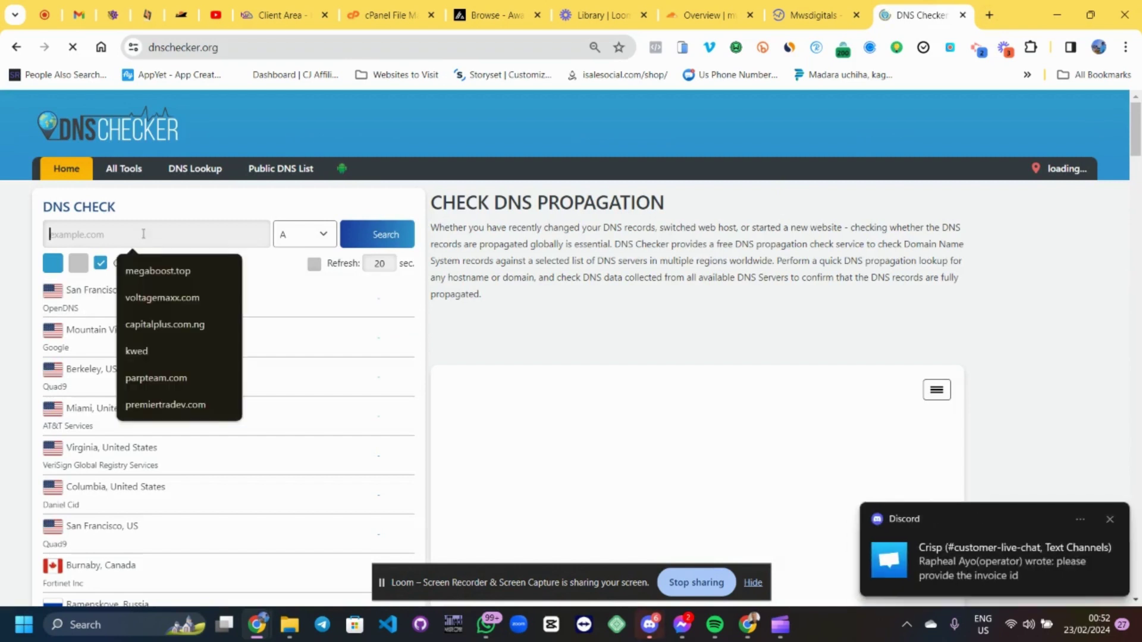
{"action": "key", "text": "ctrl+v"}
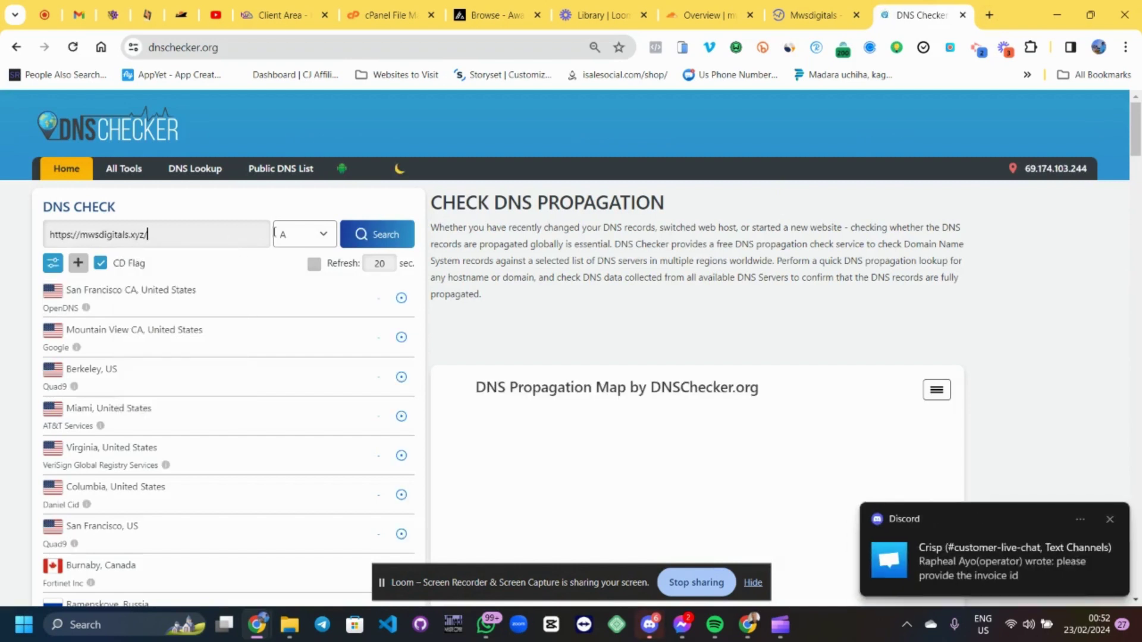
Look up the domain's NS record propagation, inspect the results and return to Cloudflare's SSL/TLS overview.
{"action": "left_click", "coordinate": [300, 235]}
{"action": "left_click", "coordinate": [304, 313]}
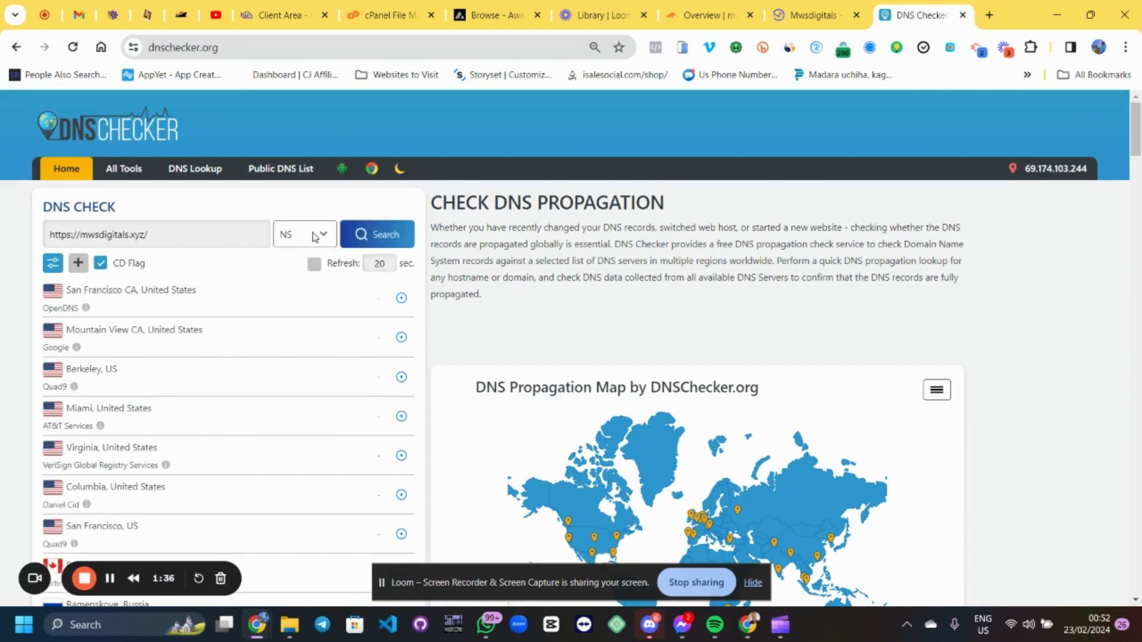
{"action": "left_click", "coordinate": [371, 233]}
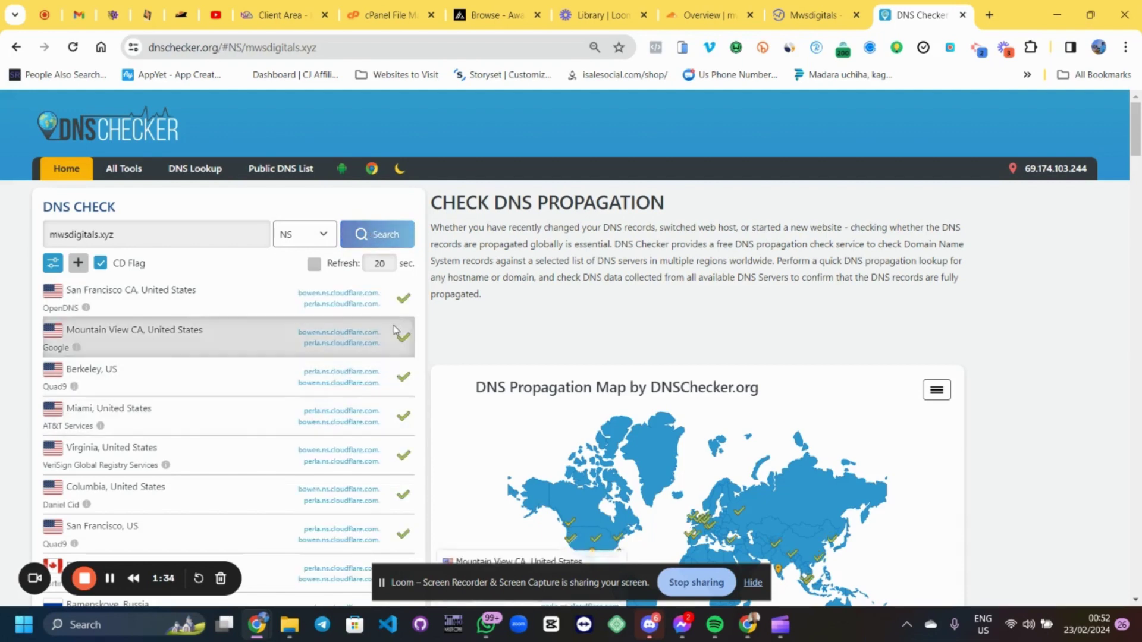
{"action": "scroll", "coordinate": [361, 341], "scroll_direction": "down", "scroll_amount": 5}
{"action": "scroll", "coordinate": [361, 340], "scroll_direction": "up", "scroll_amount": 10}
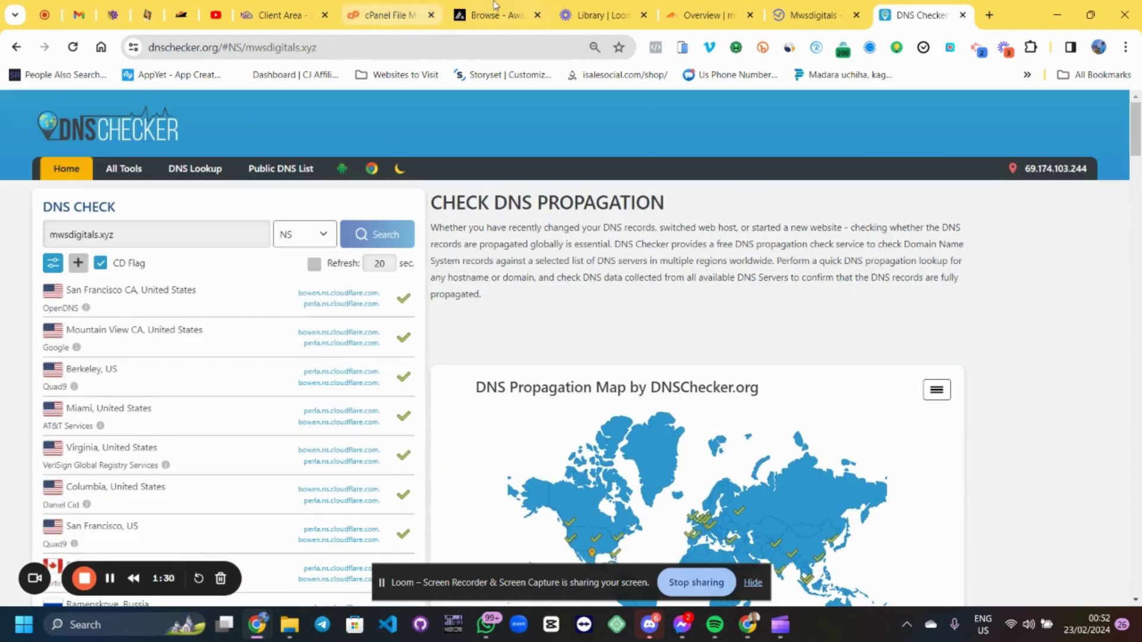
{"action": "left_click", "coordinate": [699, 14]}
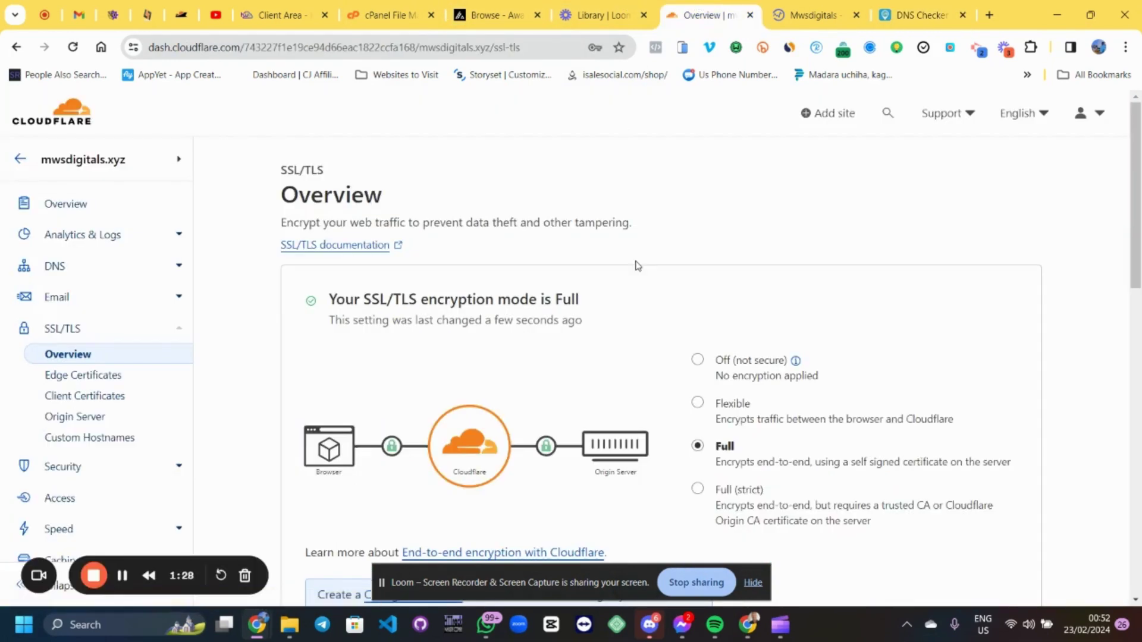